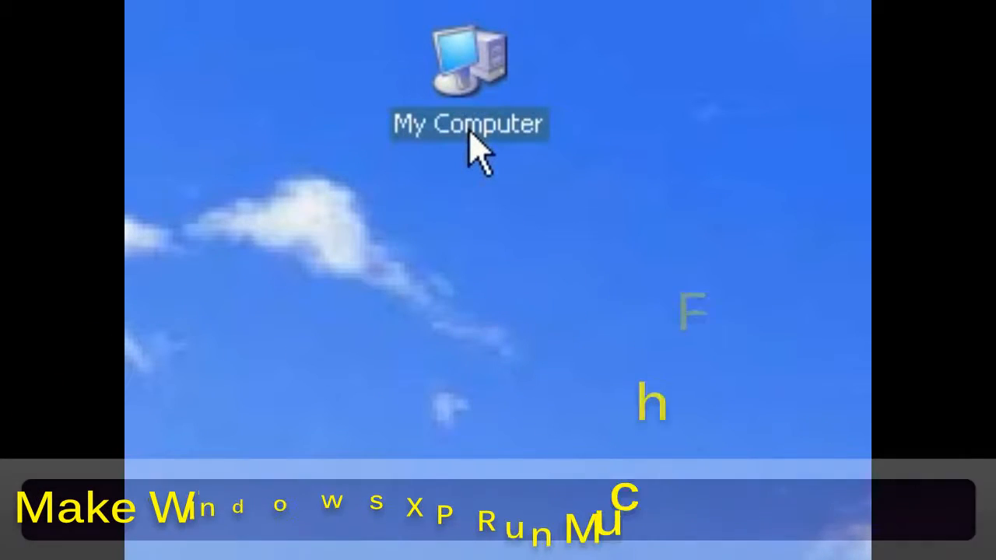
# Open the performance settings in My Computer's system properties and apply "Adjust for best performance" for the visual effects
pyautogui.rightClick(471, 137)
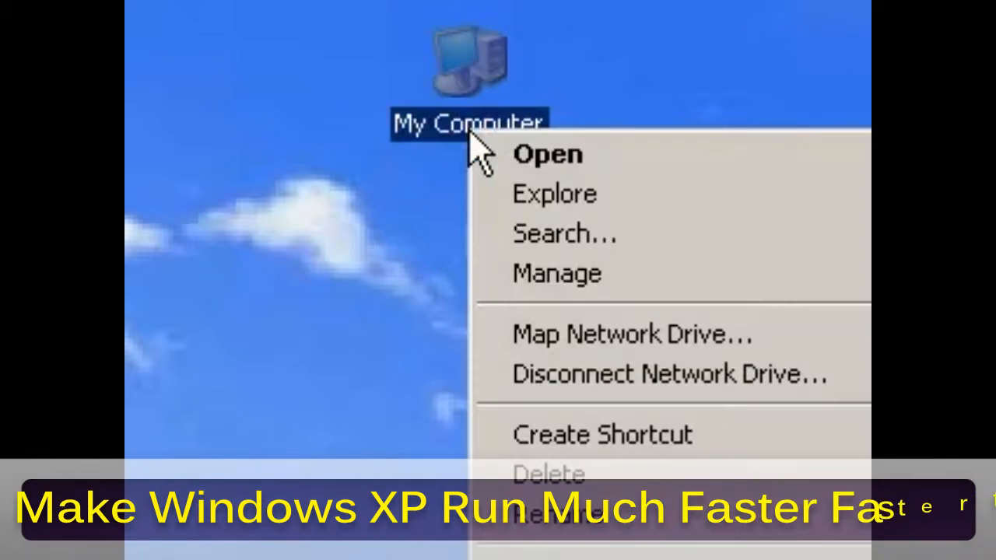
pyautogui.rightClick(460, 34)
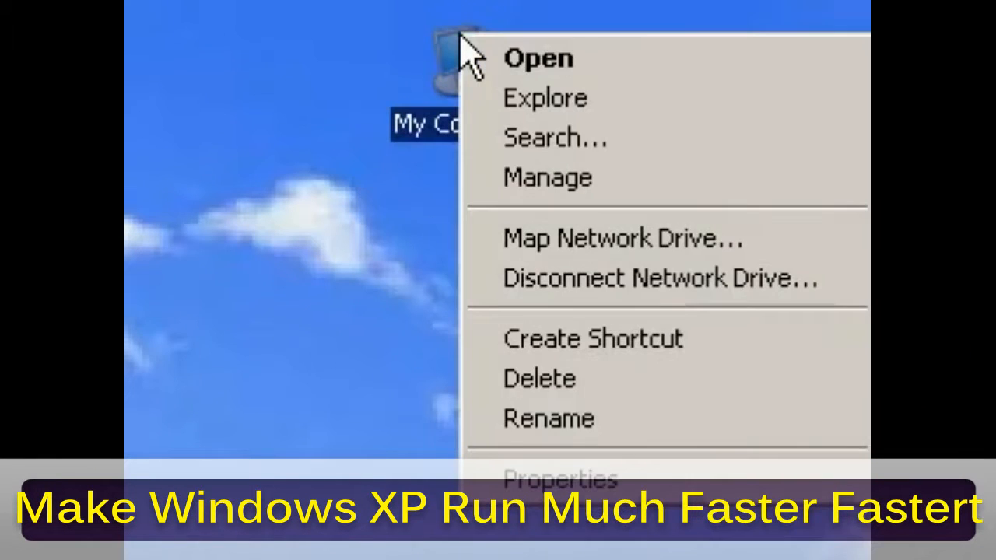
pyautogui.click(556, 476)
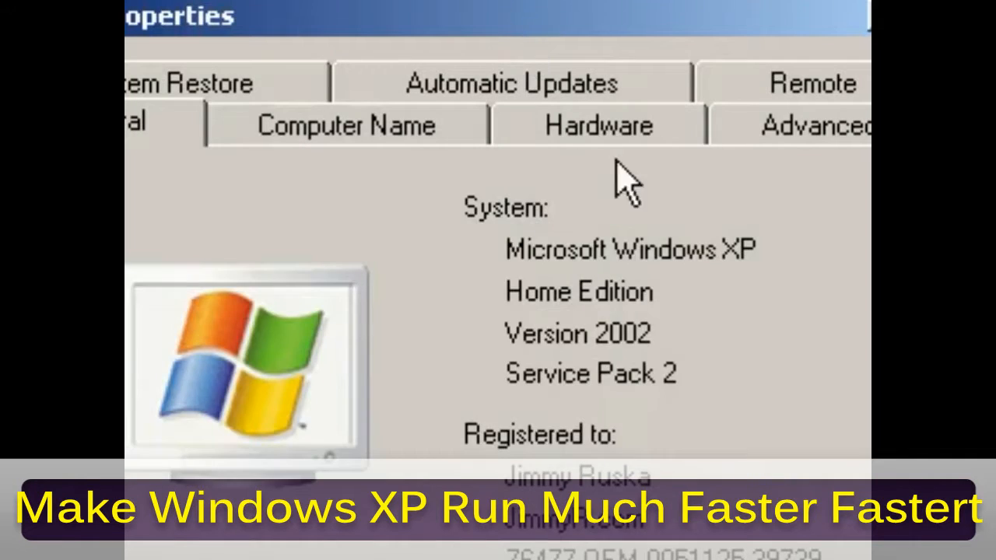
pyautogui.click(391, 272)
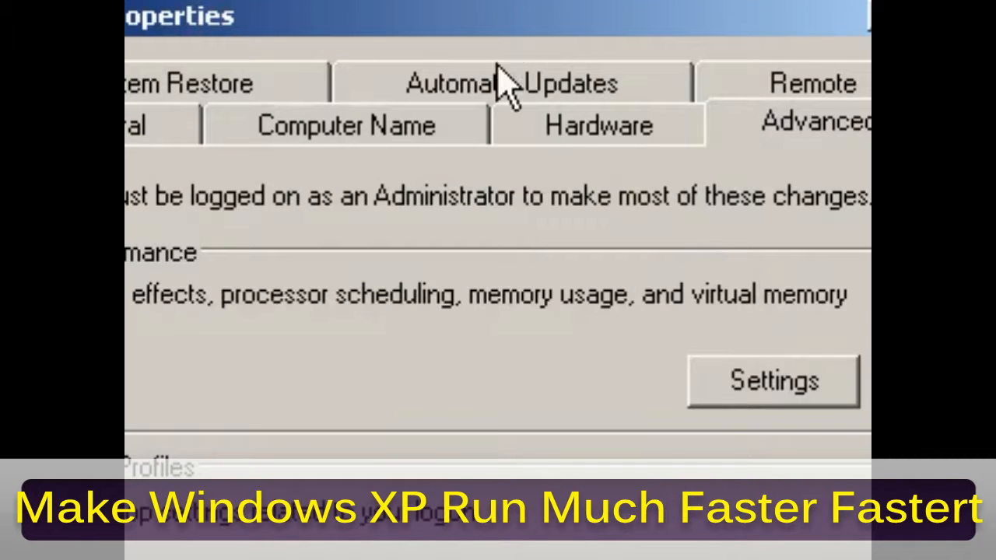
pyautogui.click(805, 379)
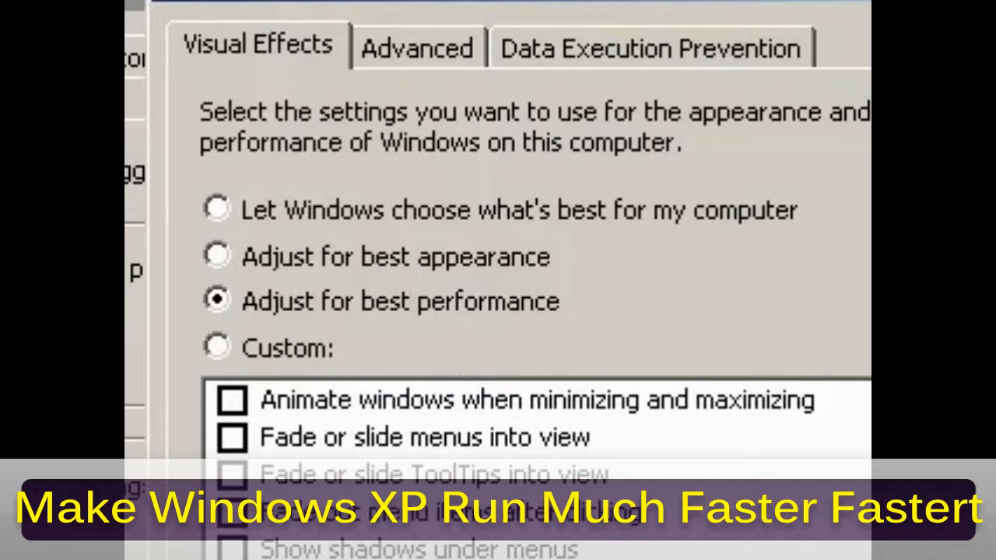
pyautogui.press('Return')
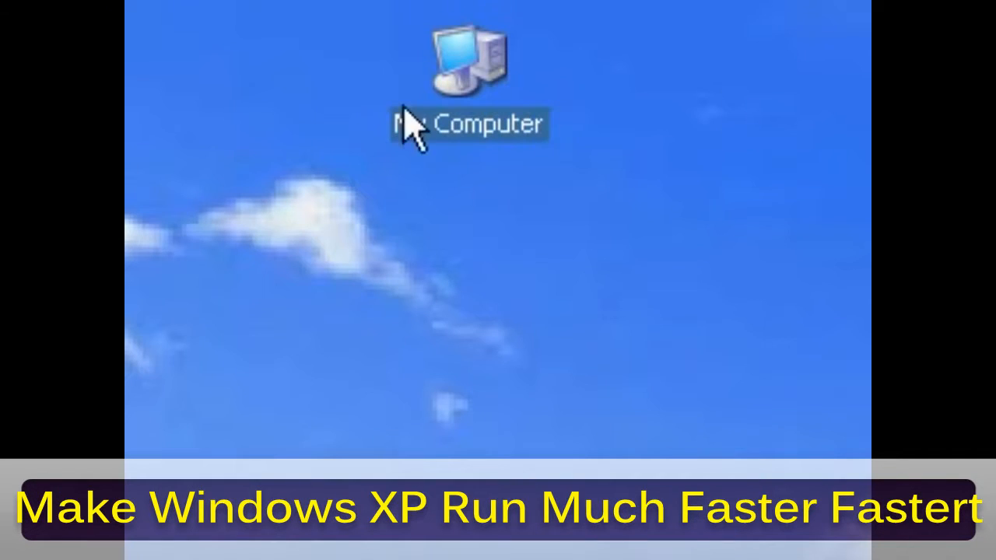
# Run msconfig to open the System Configuration Utility and display its list of startup items
pyautogui.click(470, 115)
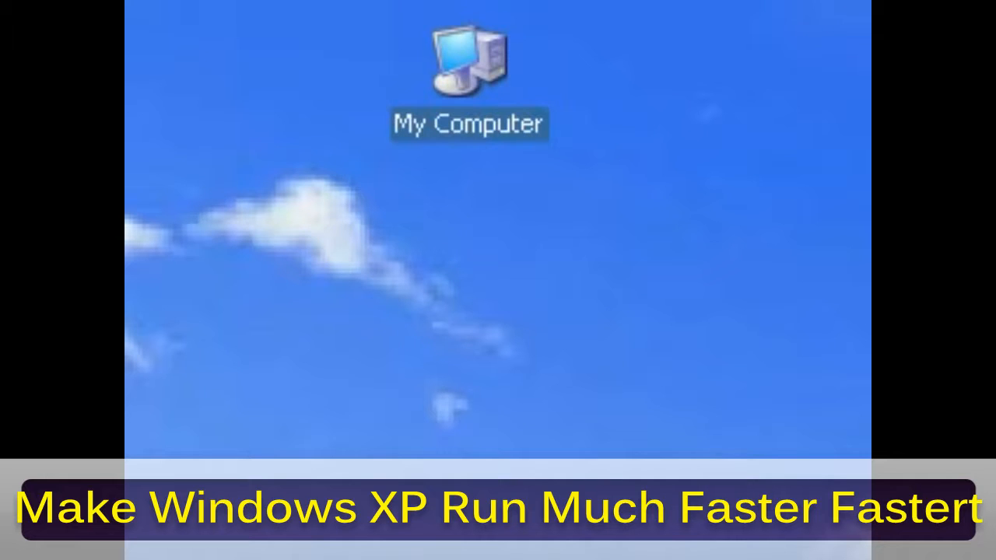
pyautogui.moveTo(706, 60); pyautogui.dragTo(301, 70)
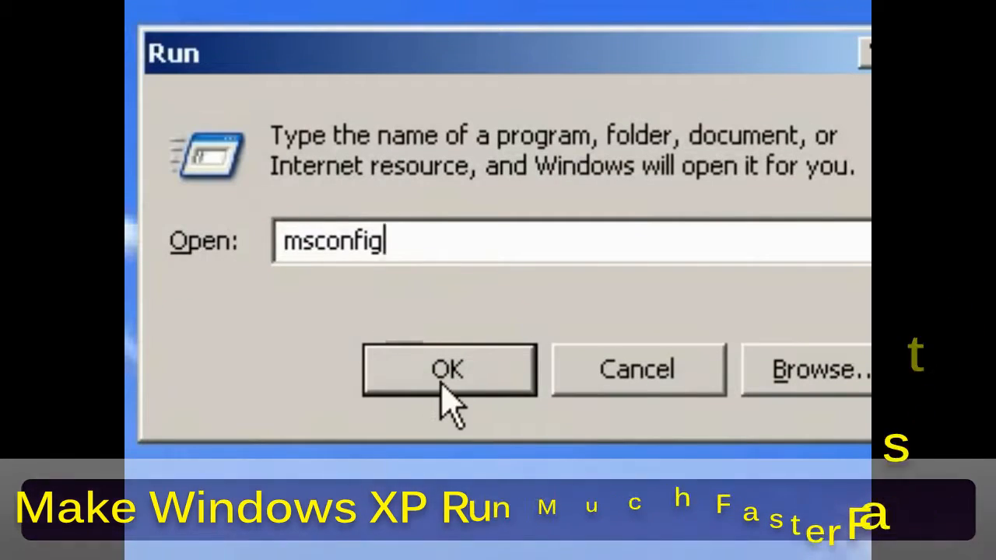
pyautogui.click(468, 378)
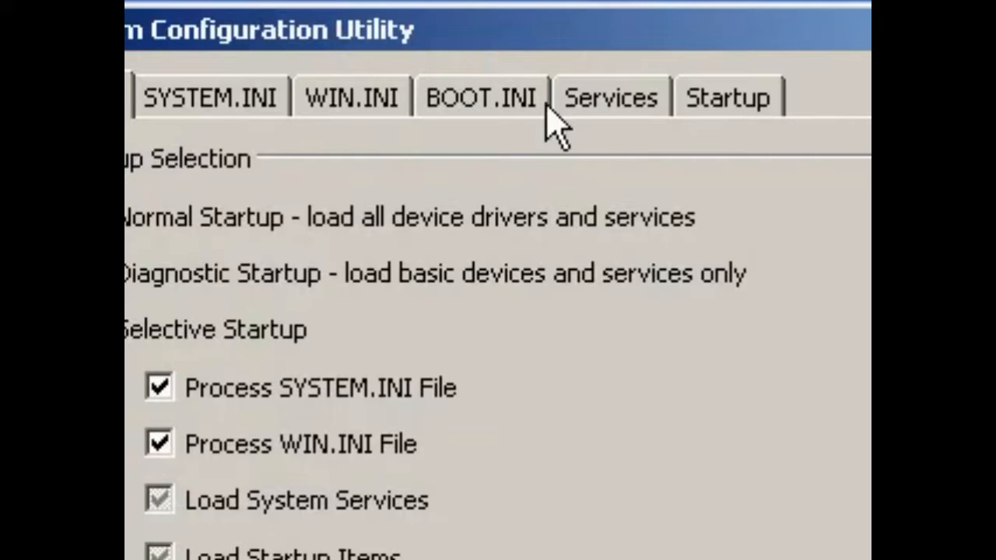
pyautogui.click(626, 114)
pyautogui.click(747, 109)
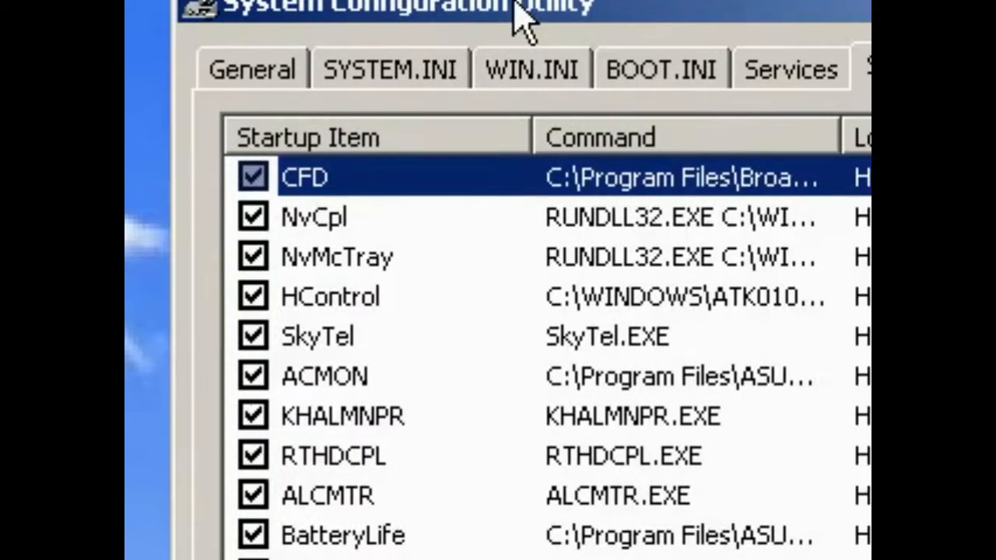
# Look through the startup items and select the KHALMNPR entry
pyautogui.scroll(-3, 592, 440)
pyautogui.scroll(2, 599, 444)
pyautogui.press('Home')
pyautogui.click(315, 421)
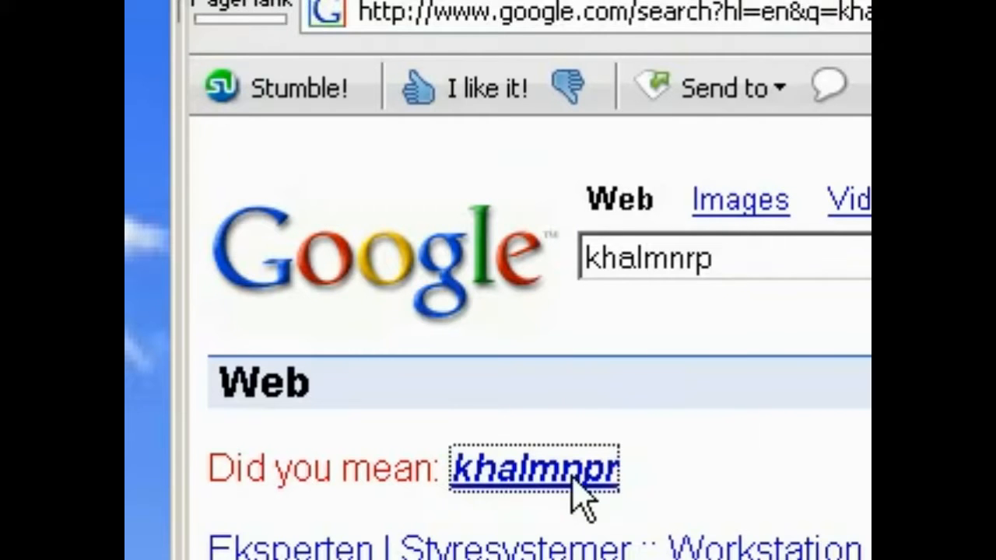
# Search Google for khalmnpr using the corrected spelling and read the Uniblue Process Library page about khalmnpr.exe
pyautogui.click(576, 473)
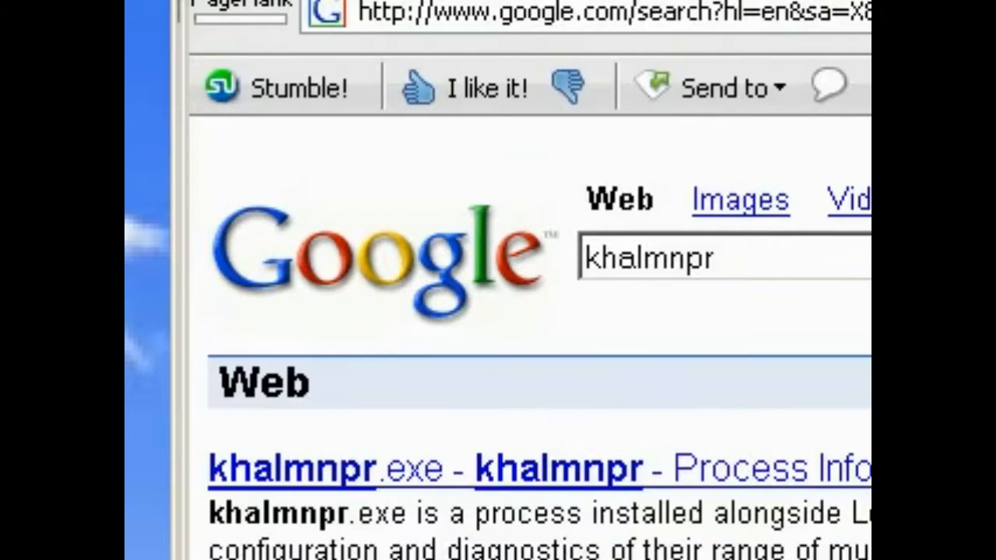
pyautogui.click(624, 473)
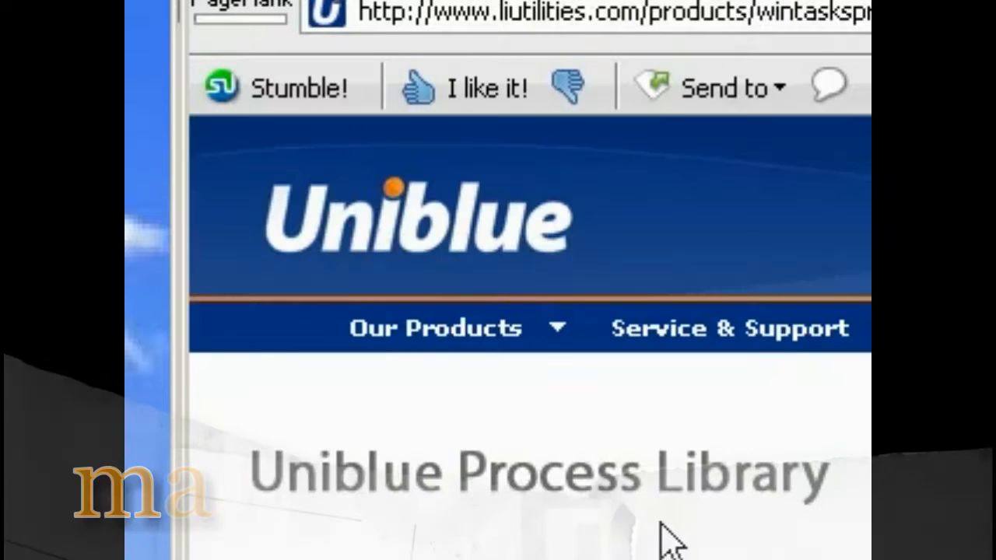
pyautogui.scroll(-5, 710, 430)
pyautogui.scroll(2, 710, 429)
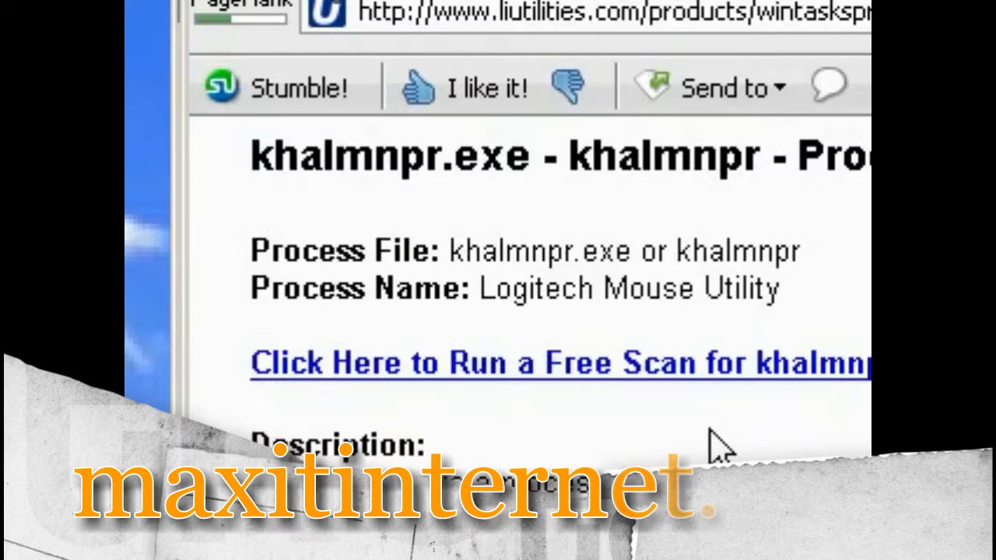
pyautogui.scroll(-2, 710, 430)
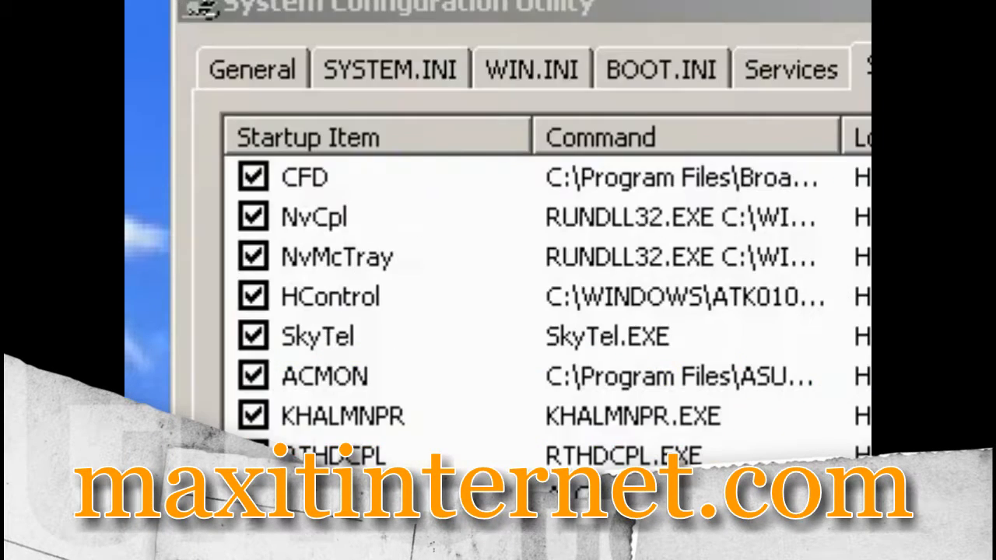
# Back in the System Configuration Utility, examine the startup items from CFD down to the end of the list
pyautogui.scroll(-5, 554, 440)
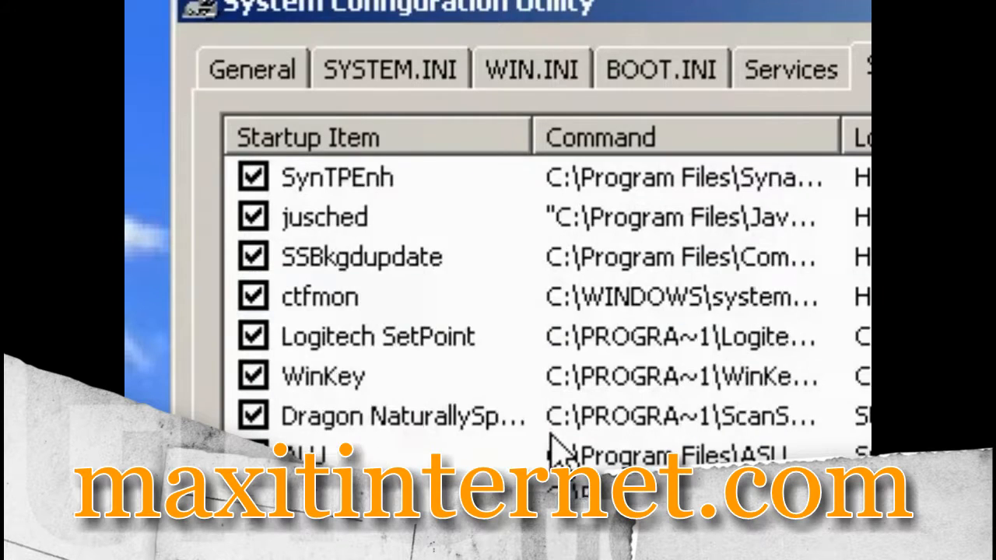
pyautogui.scroll(5, 554, 440)
pyautogui.scroll(-5, 554, 440)
pyautogui.scroll(5, 554, 441)
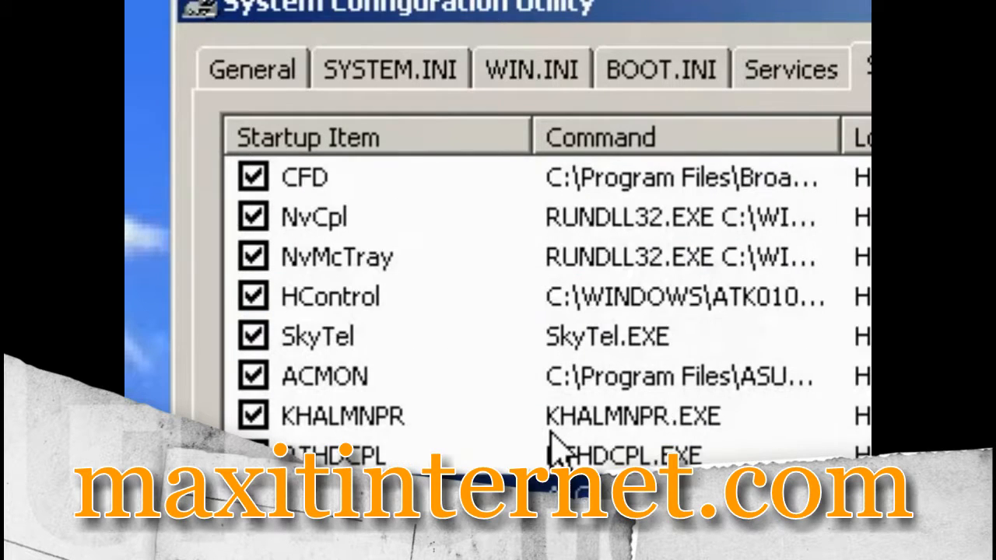
pyautogui.scroll(-5, 554, 440)
pyautogui.scroll(5, 554, 440)
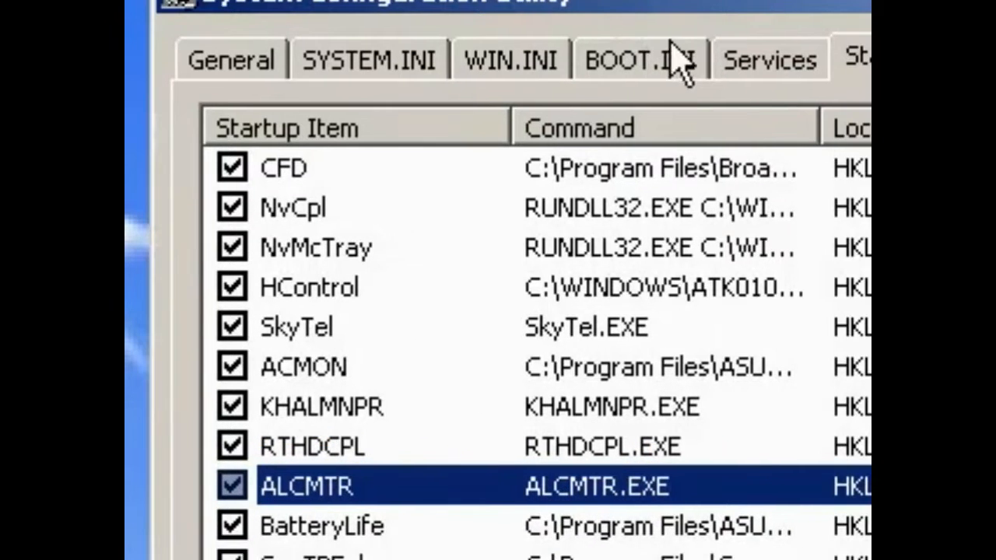
# Display the list of services in the System Configuration Utility and select the Apache and Windows Audio entries
pyautogui.click(772, 73)
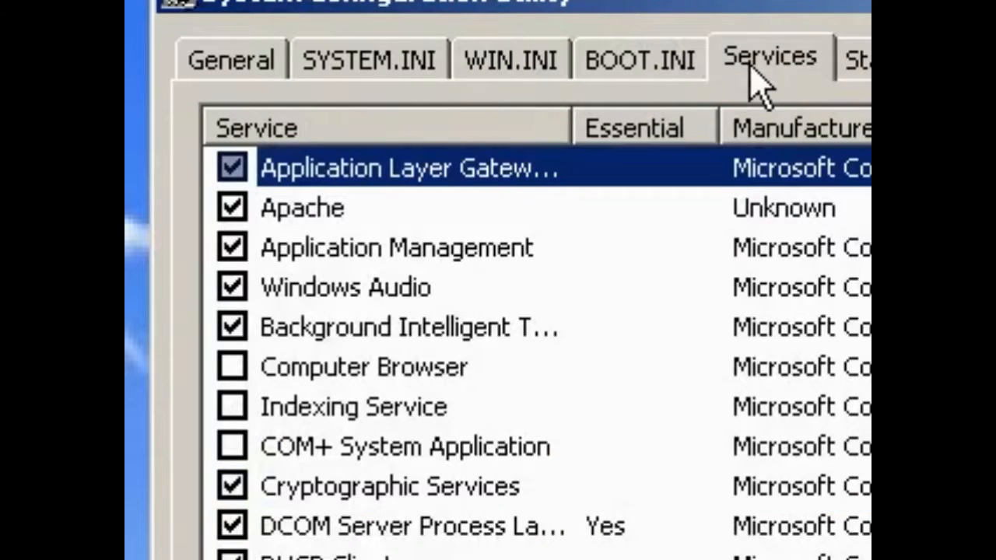
pyautogui.click(413, 211)
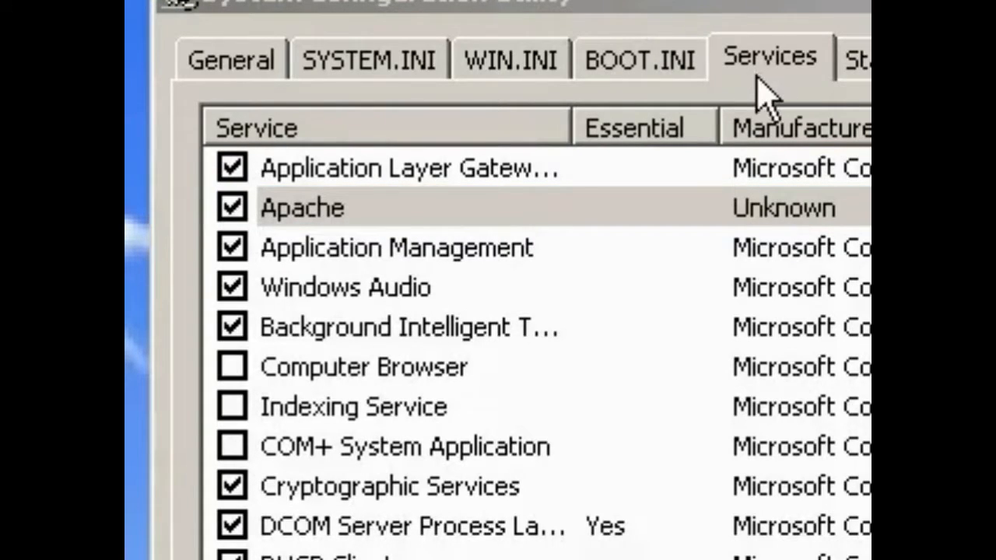
pyautogui.click(674, 288)
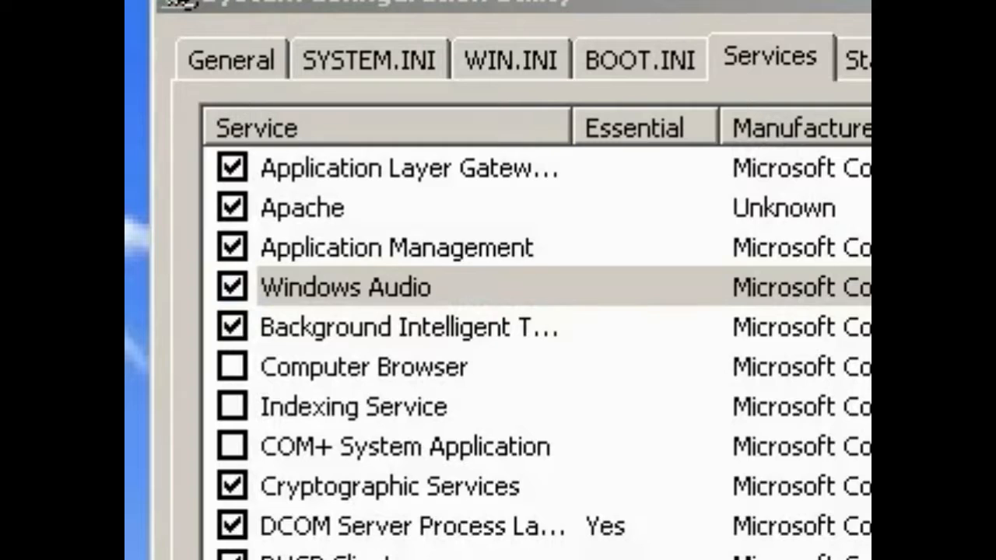
# Run services.msc to open the Windows Services console
pyautogui.write('serv')
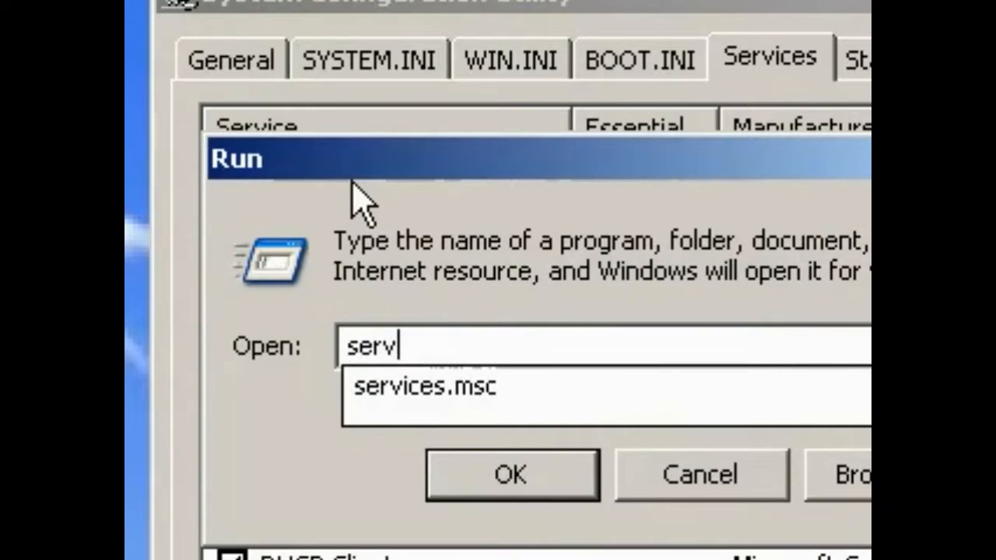
pyautogui.write('ices.msc')
pyautogui.press('Return')
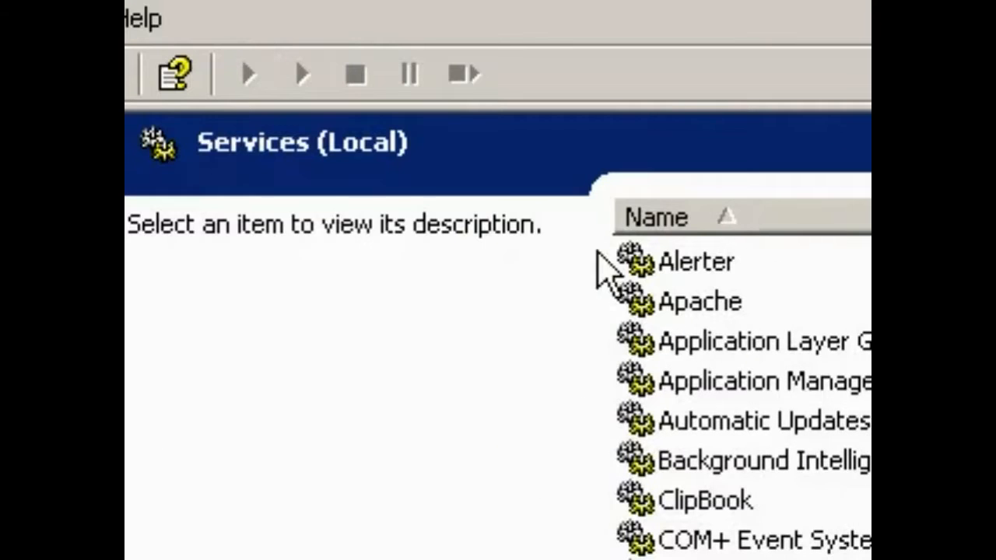
# Read the descriptions of several services, including COM+ Event System, in the Services console
pyautogui.click(502, 290)
pyautogui.click(516, 377)
pyautogui.click(520, 488)
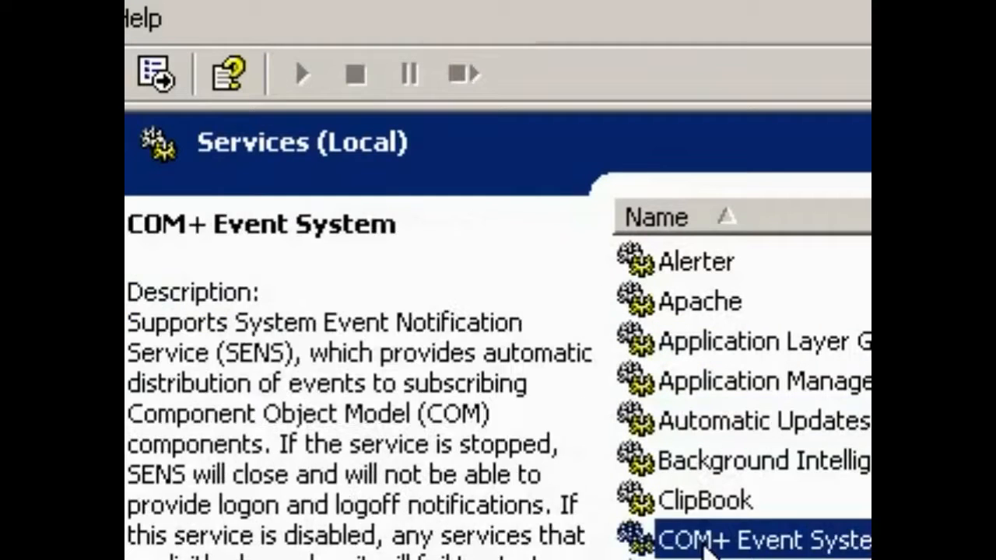
pyautogui.press('Down')
pyautogui.press('Down')
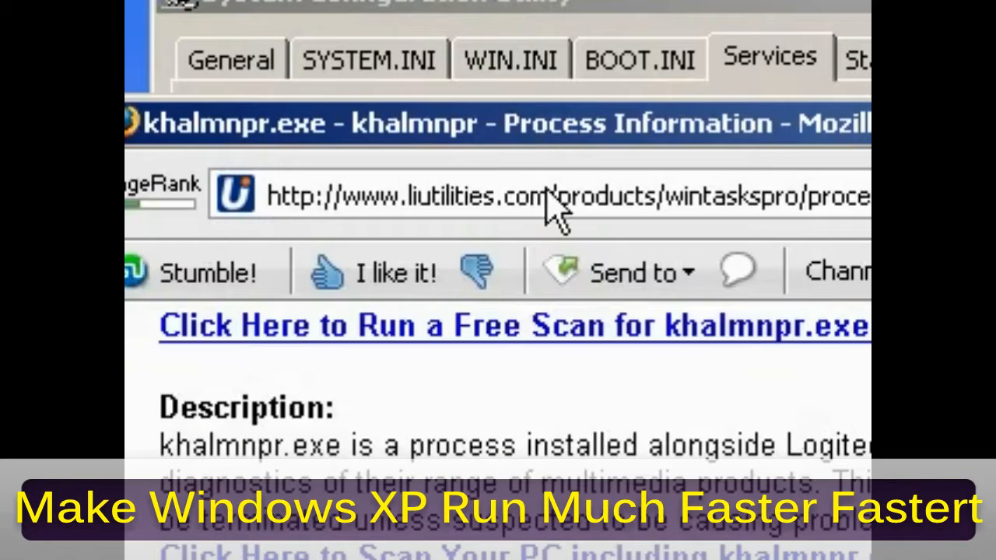
# Switch to Firefox and search Google for "windows xp services"
pyautogui.click(556, 211)
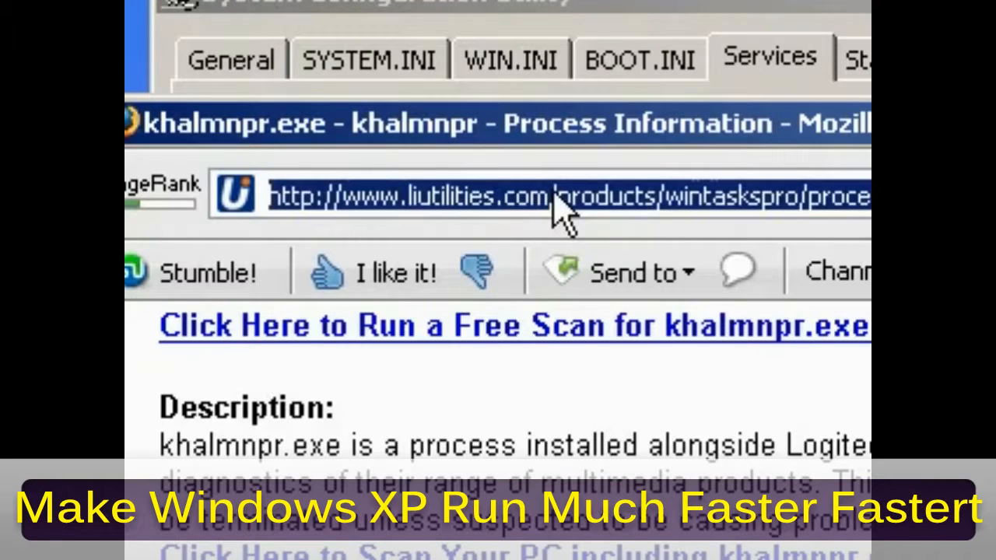
pyautogui.write('win')
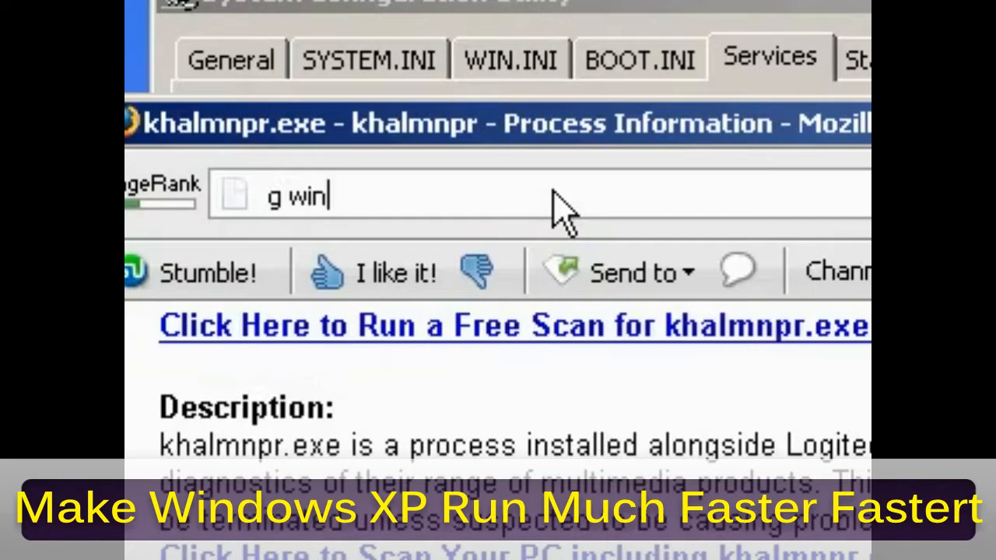
pyautogui.write('dows xp servic')
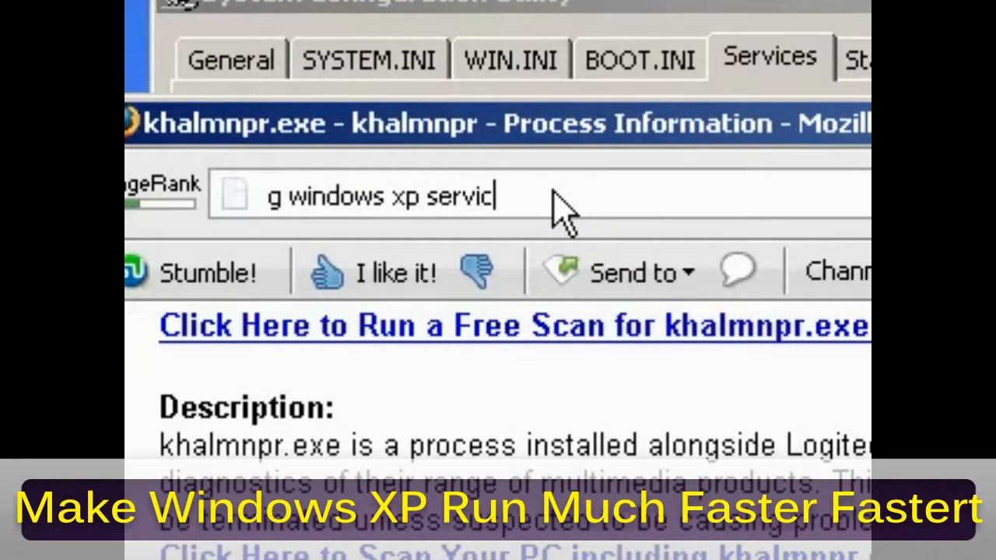
pyautogui.write('es')
pyautogui.press('Return')
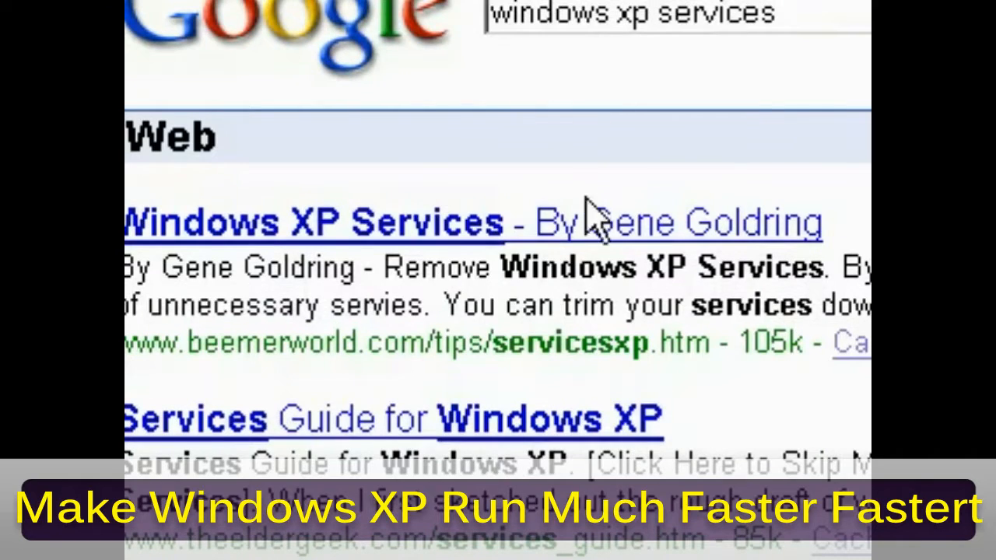
# Open the beemerworld.com Windows XP Services result, skim its table of services, and return to the search results
pyautogui.click(599, 325)
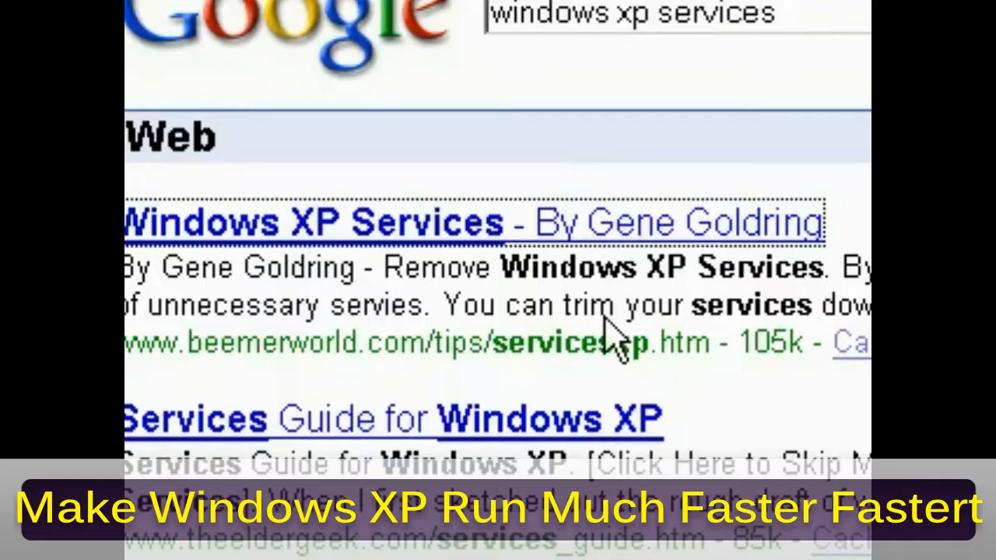
pyautogui.scroll(-15, 600, 326)
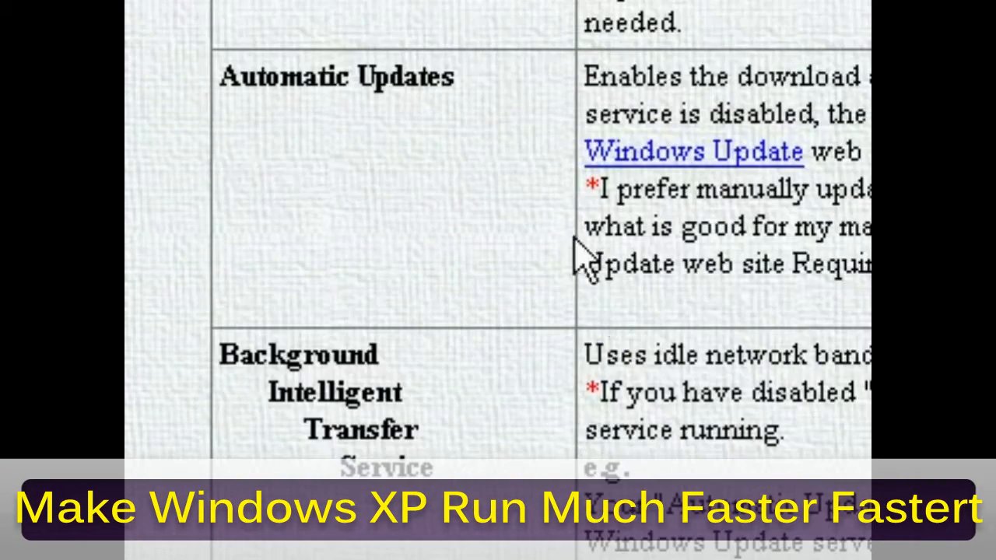
pyautogui.scroll(15, 591, 124)
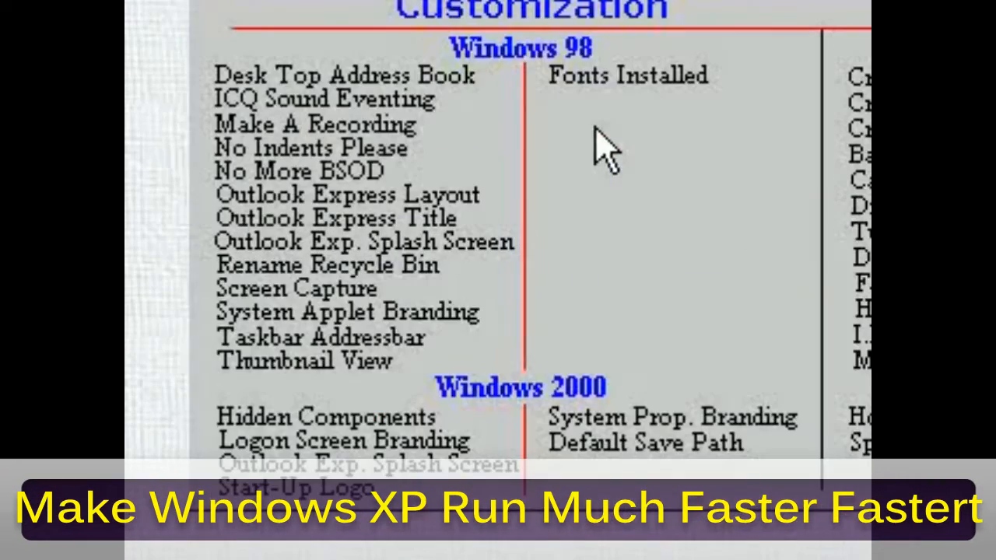
pyautogui.hotkey('alt', 'Left')
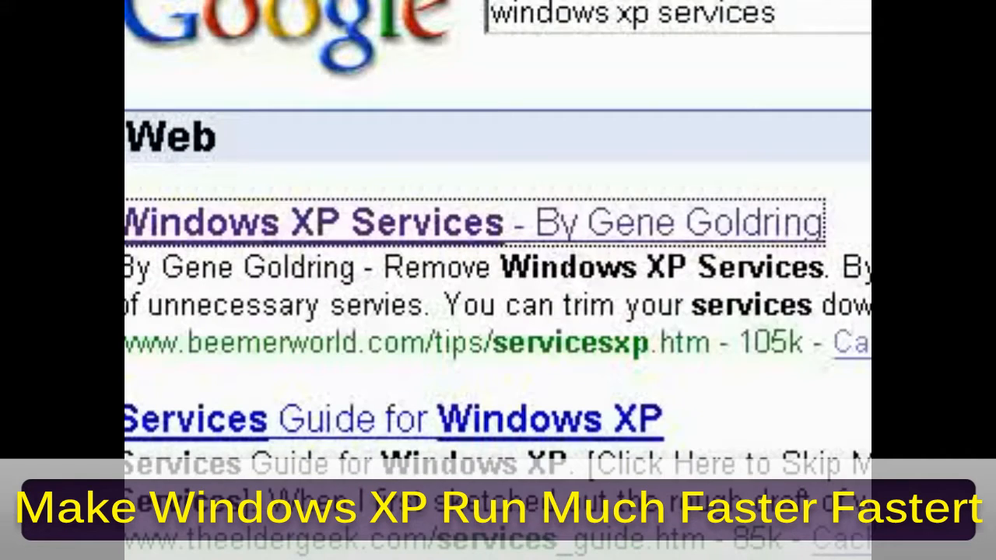
# Open the "Services Guide for Windows XP" result and read its explanation of services and recommended settings
pyautogui.click(471, 437)
pyautogui.scroll(-10, 498, 428)
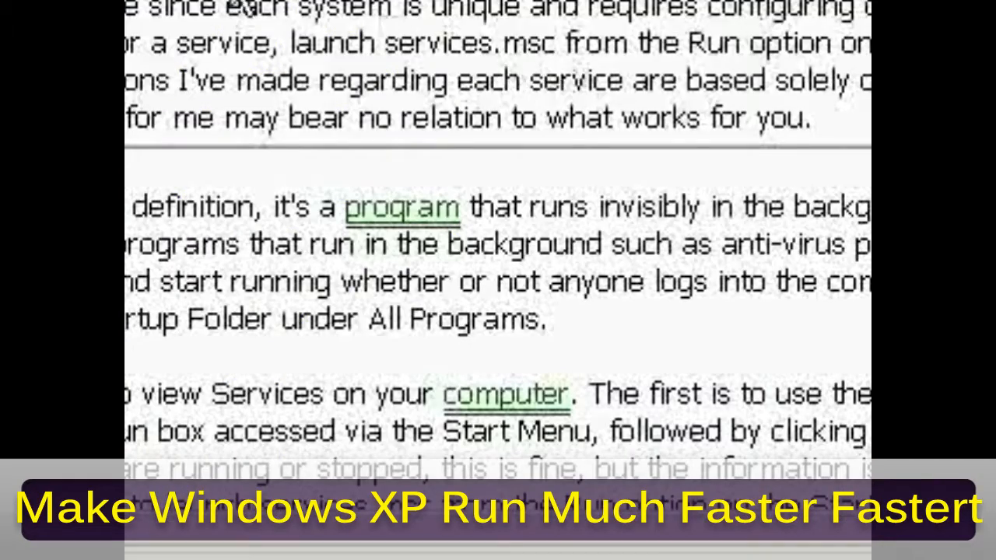
pyautogui.scroll(-15, 429, 100)
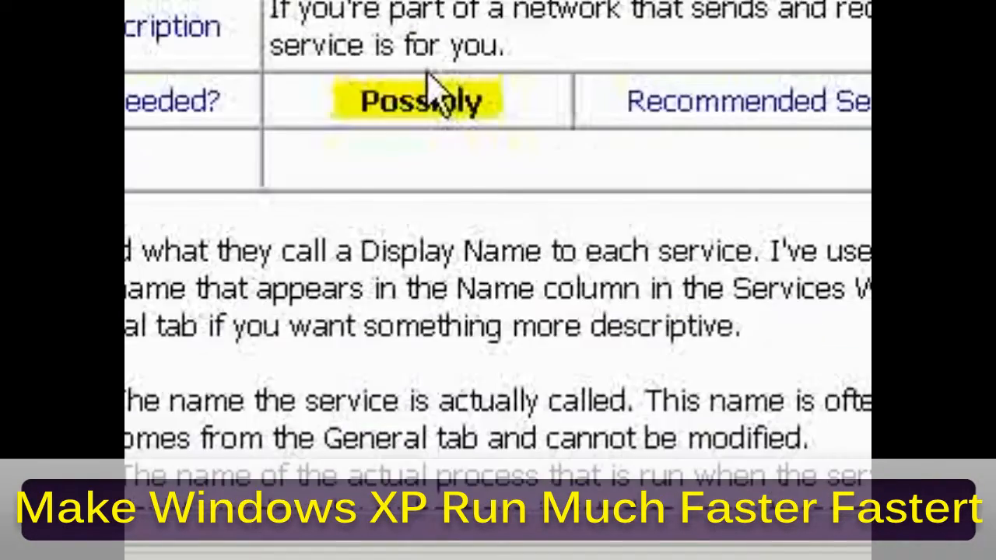
# Skim the guide's list of Windows XP services from Computer Browser through the network and remote access entries
pyautogui.scroll(-5, 429, 87)
pyautogui.scroll(3, 429, 87)
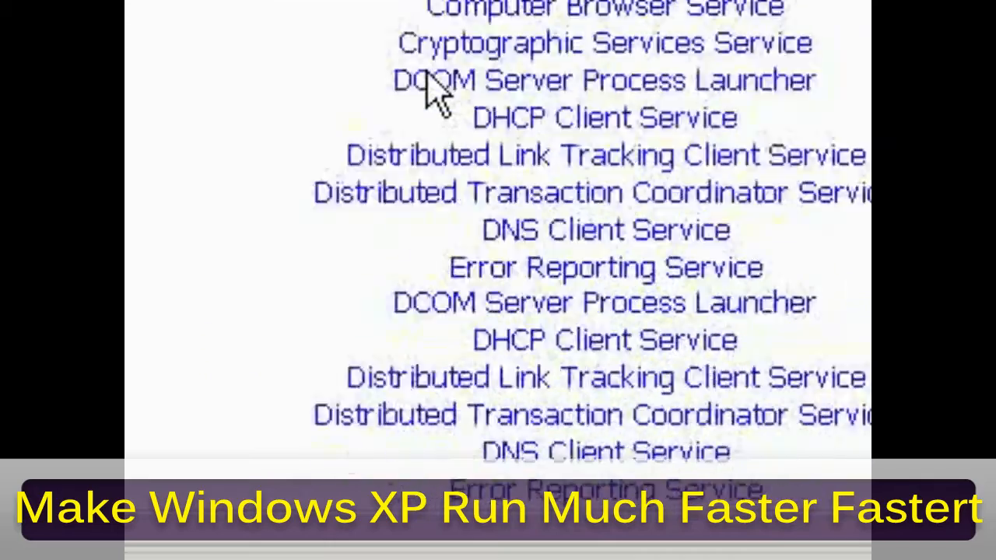
pyautogui.scroll(-6, 429, 87)
pyautogui.scroll(11, 429, 87)
pyautogui.scroll(-10, 436, 94)
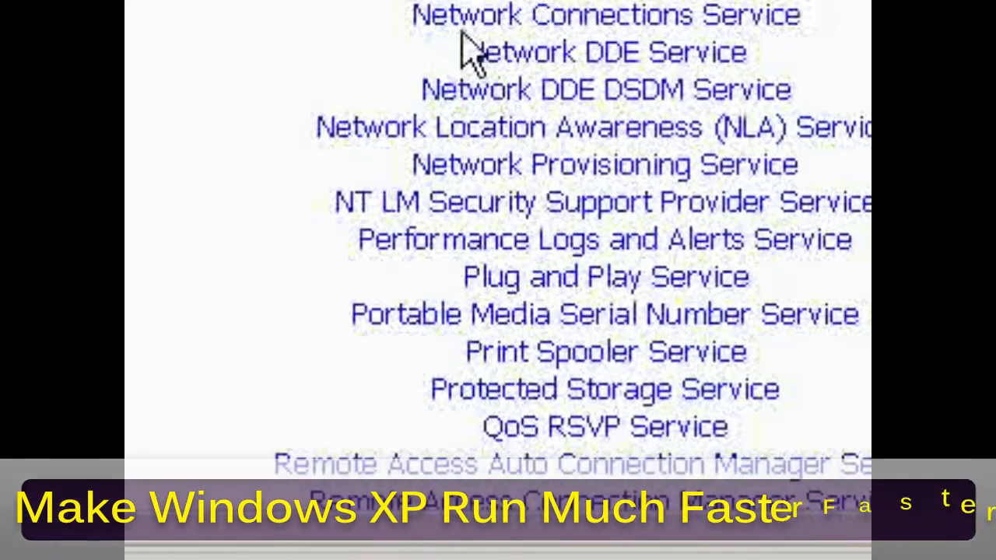
# Find "plug and play service" on the guide page and open the Plug and Play Service entry
pyautogui.hotkey('ctrl', 'f')
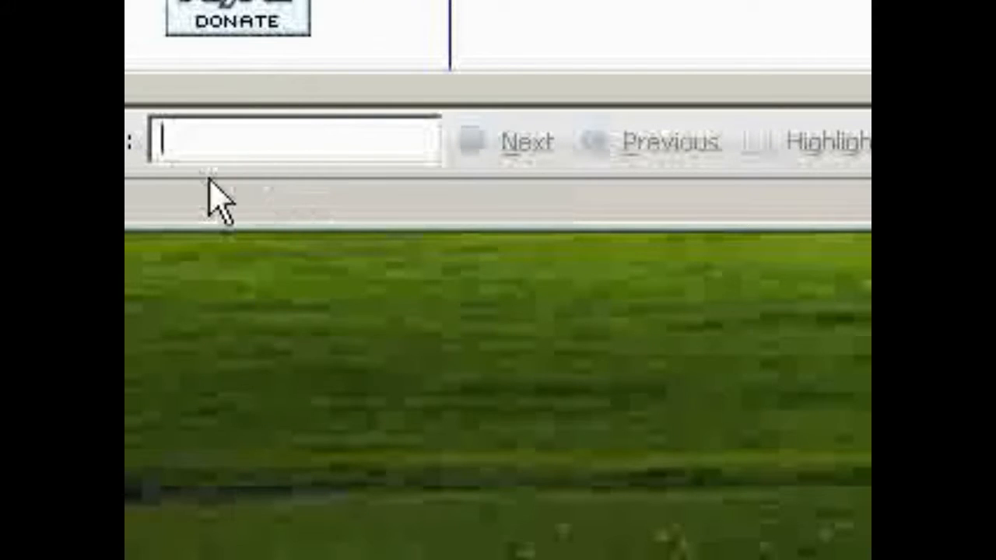
pyautogui.write('plug')
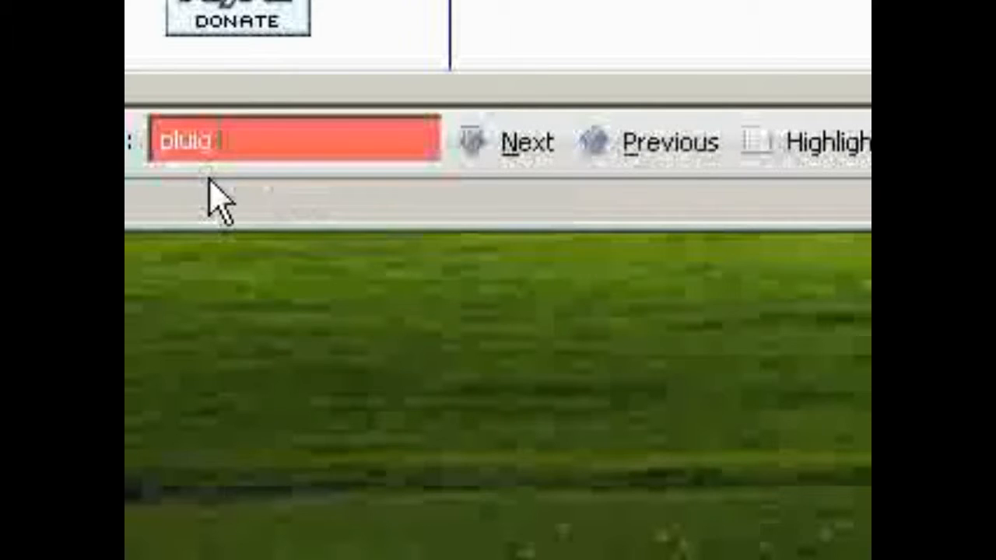
pyautogui.write(' and play')
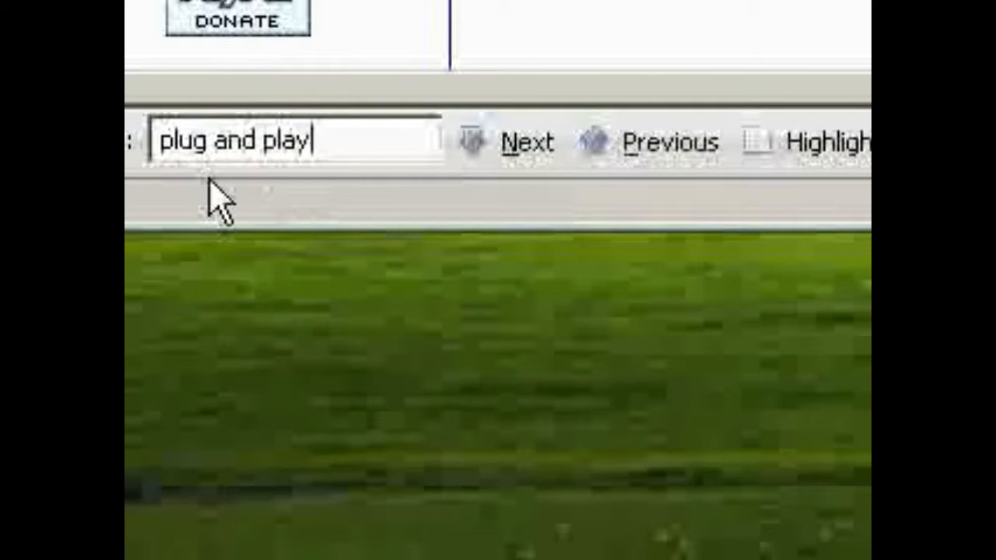
pyautogui.write(' service')
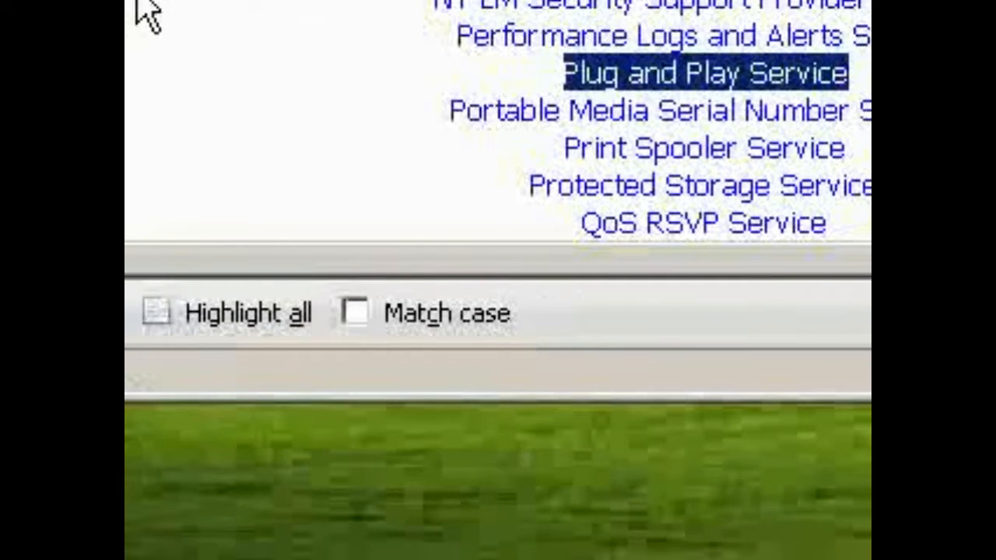
pyautogui.click(573, 77)
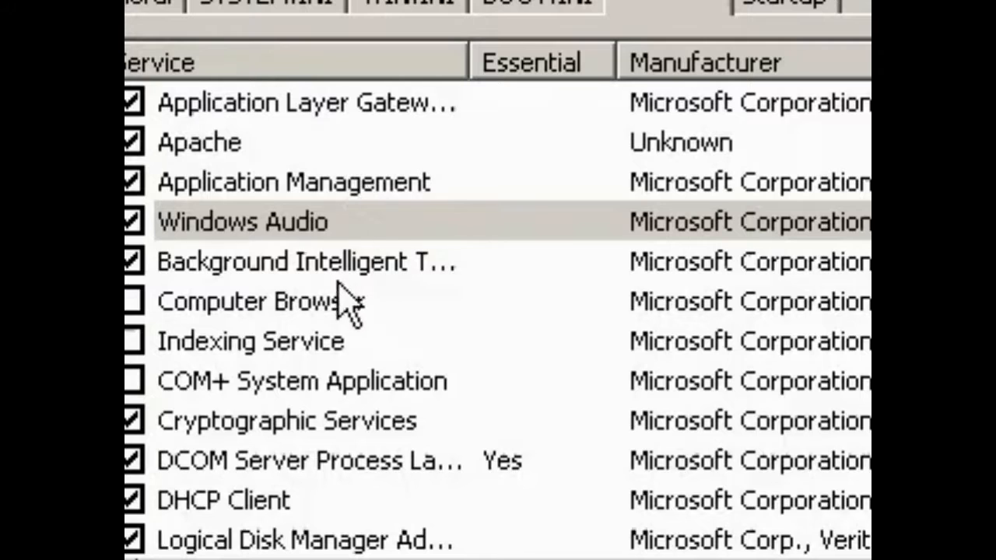
# Switch to the System Configuration Utility, widen the Service column to fit longer names, and go to the end of the services list
pyautogui.moveTo(469, 62); pyautogui.dragTo(623, 87)
pyautogui.click(250, 279)
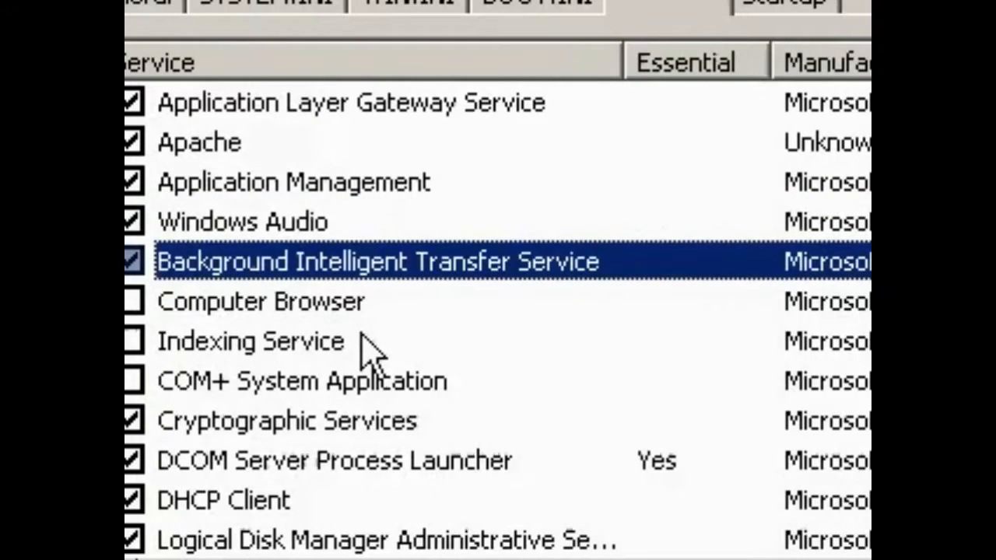
pyautogui.scroll(-8, 363, 356)
pyautogui.scroll(-7, 376, 356)
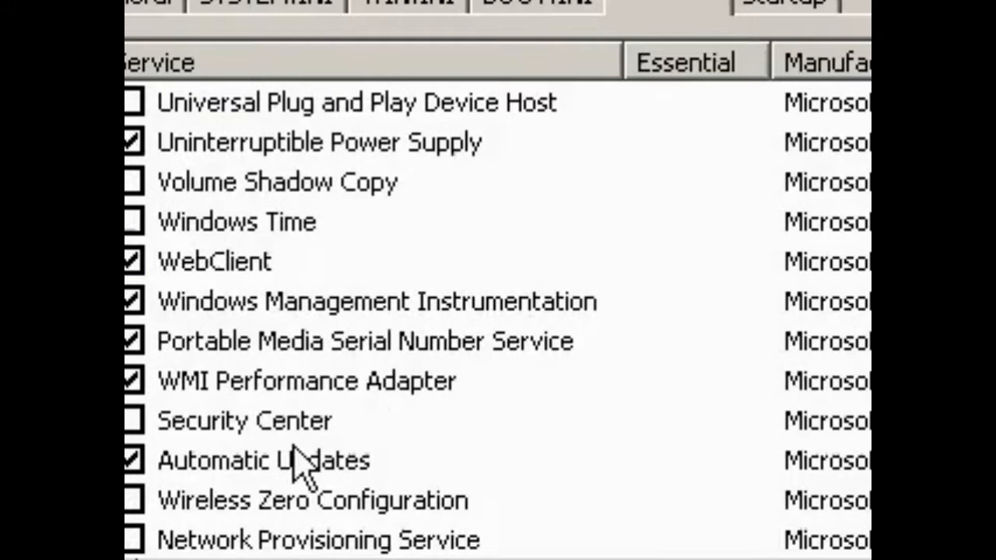
# Review the services from Security Center back to the start of the list, including Terminal Services and Telephony, to see which are enabled
pyautogui.click(238, 428)
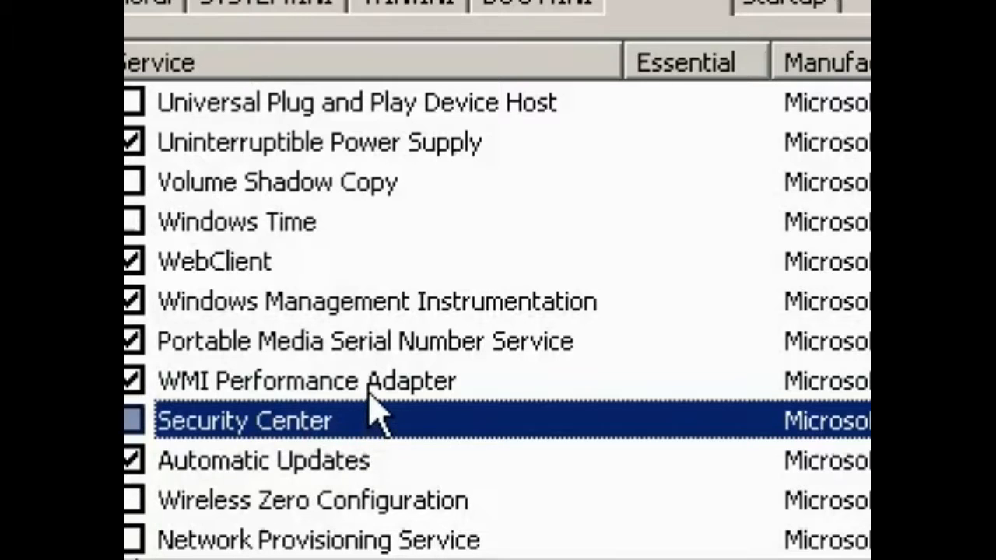
pyautogui.scroll(2, 372, 401)
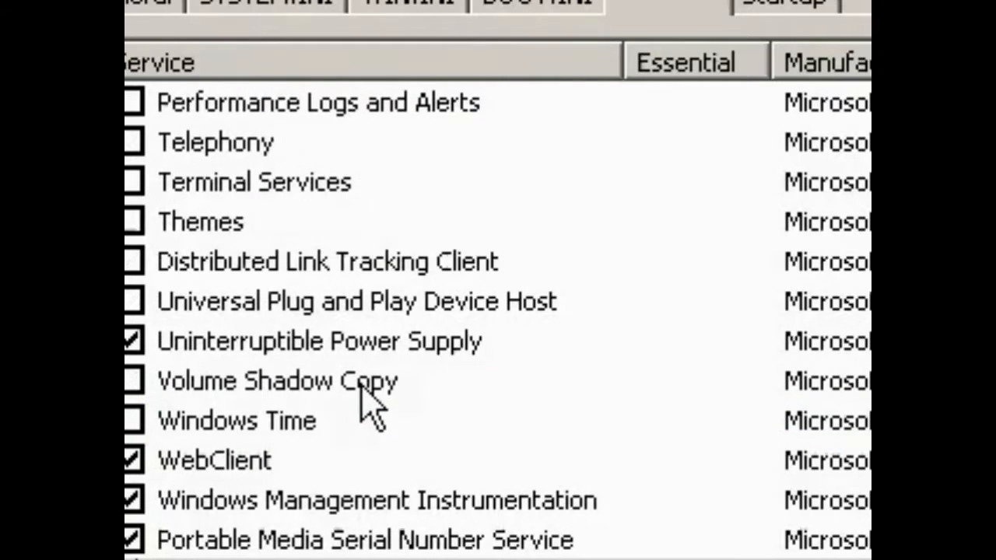
pyautogui.scroll(2, 363, 405)
pyautogui.click(291, 389)
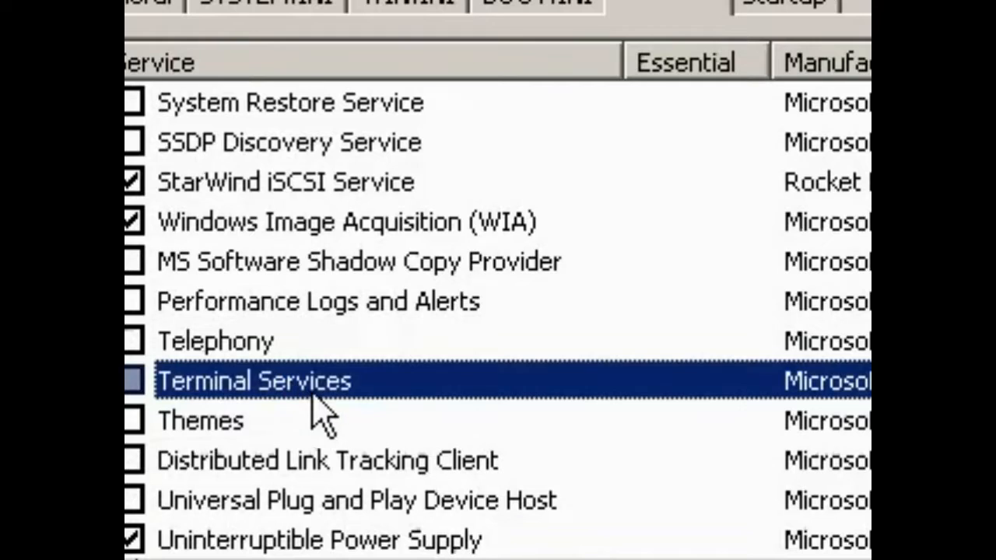
pyautogui.click(265, 342)
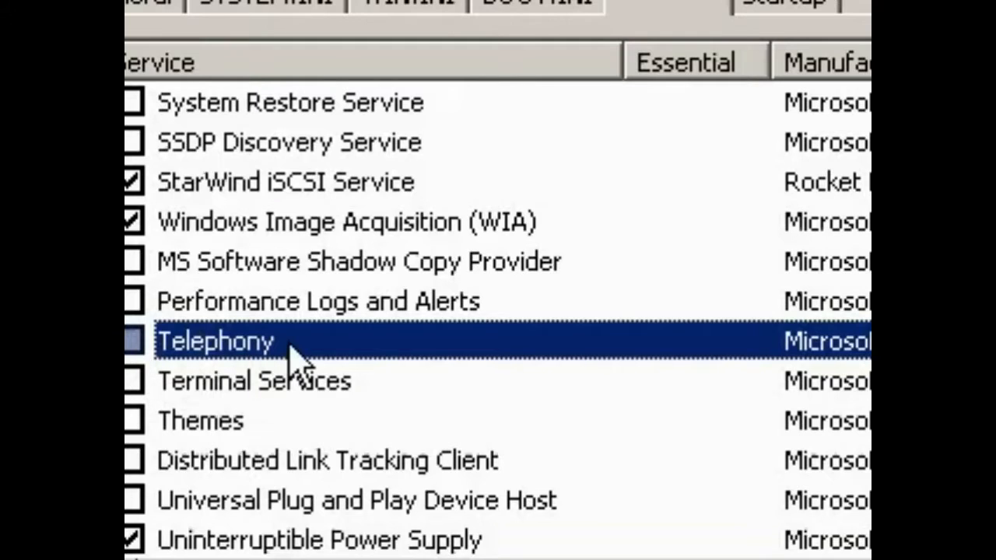
pyautogui.scroll(3, 288, 356)
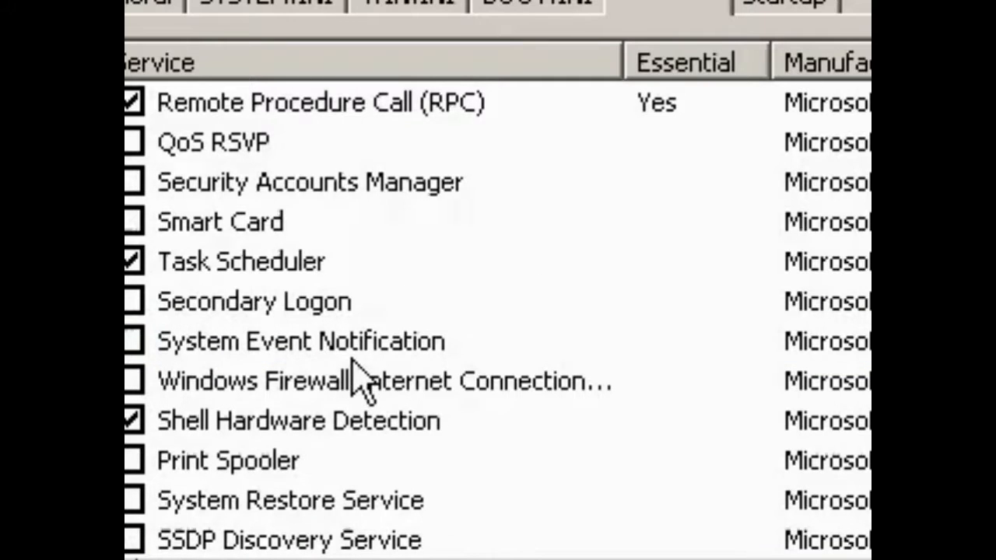
pyautogui.scroll(3, 352, 364)
pyautogui.scroll(3, 354, 380)
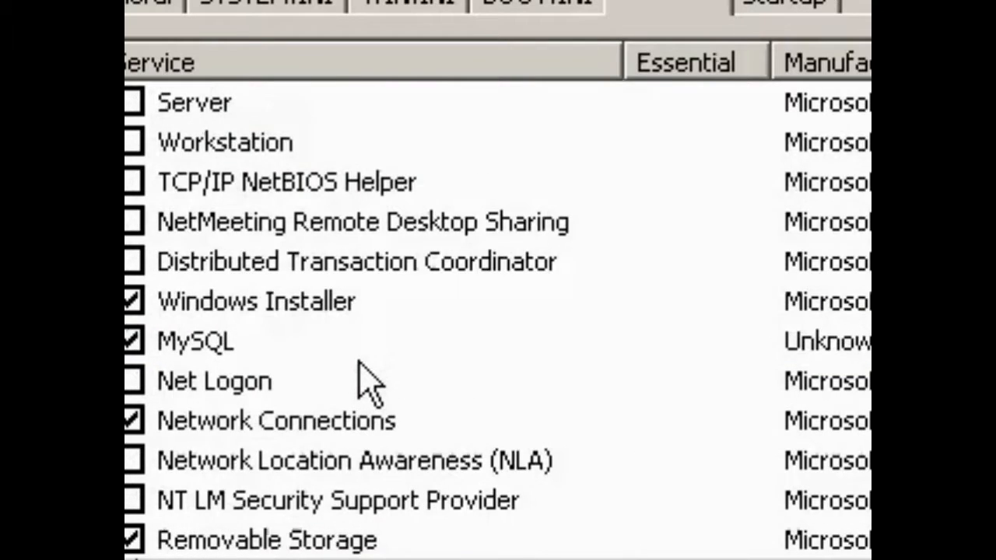
pyautogui.scroll(2, 358, 378)
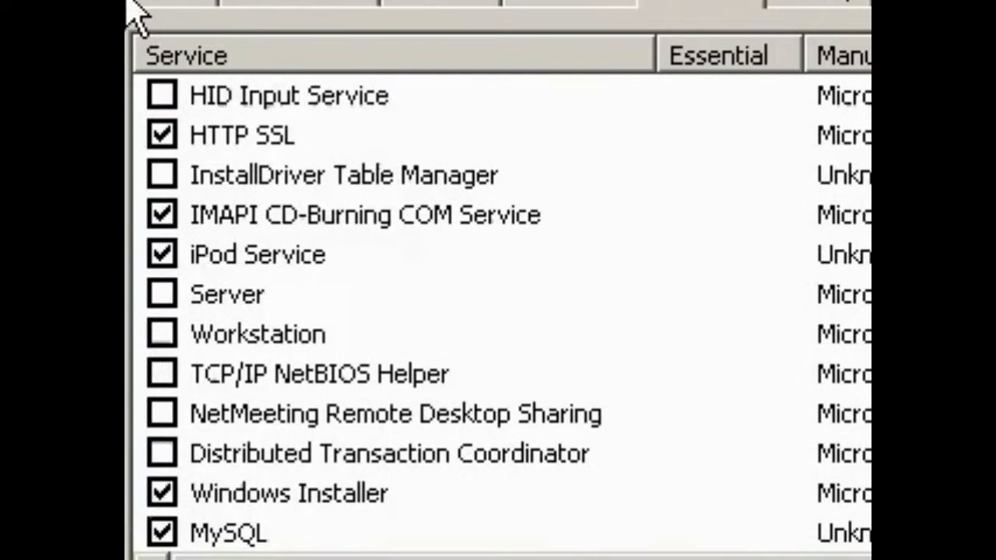
pyautogui.click(302, 339)
pyautogui.scroll(3, 304, 341)
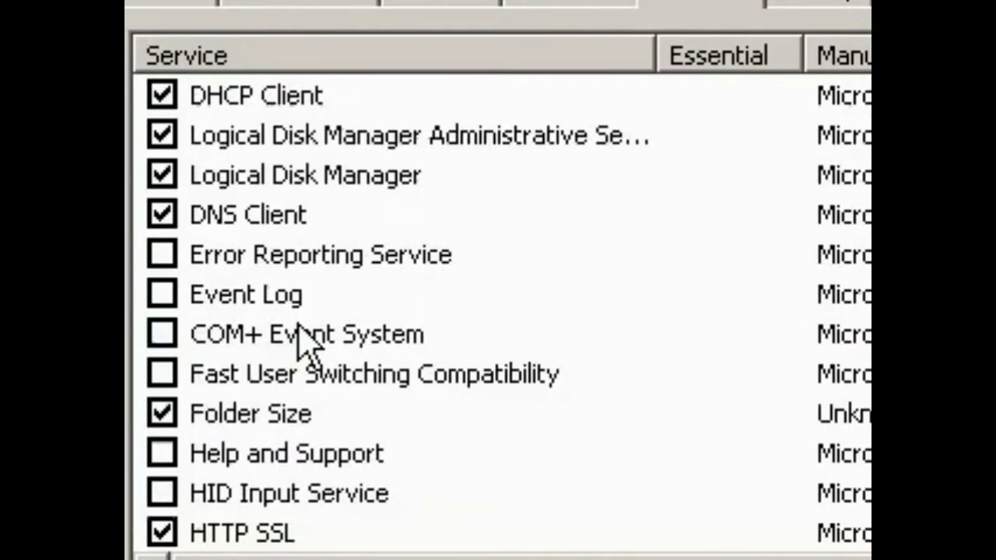
pyautogui.scroll(3, 306, 340)
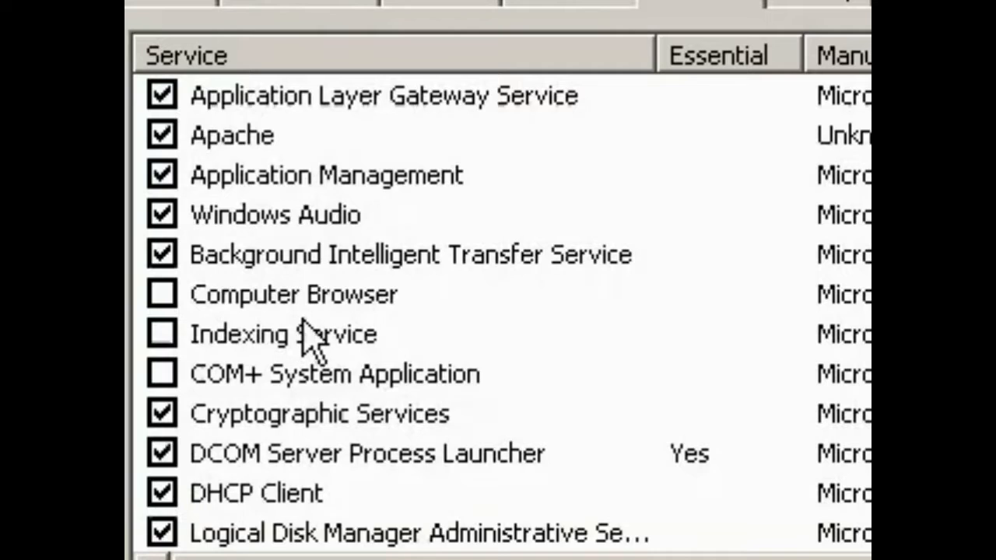
# Go through the whole services list once more, comparing enabled and disabled services, and return to its first entry
pyautogui.scroll(-2, 307, 340)
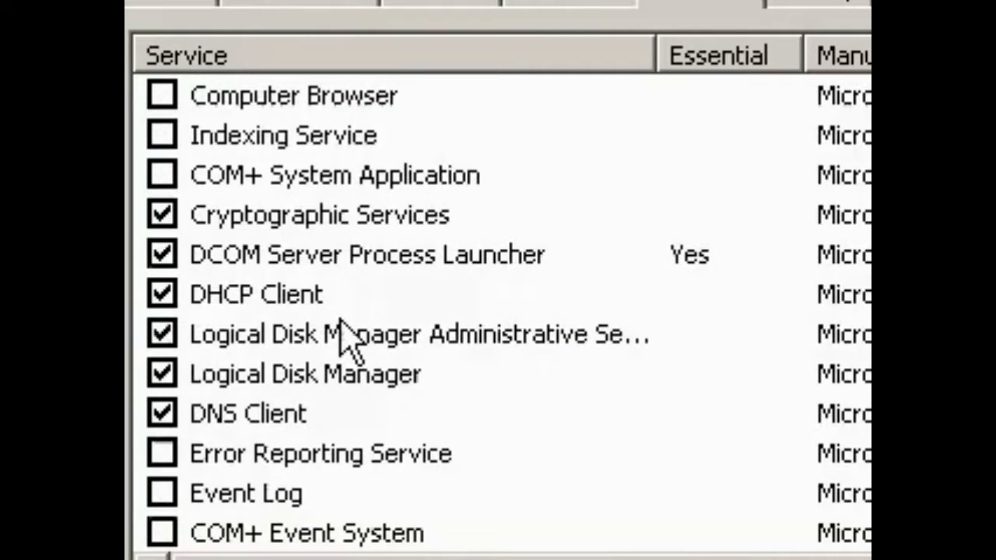
pyautogui.scroll(-5, 341, 323)
pyautogui.scroll(-3, 343, 336)
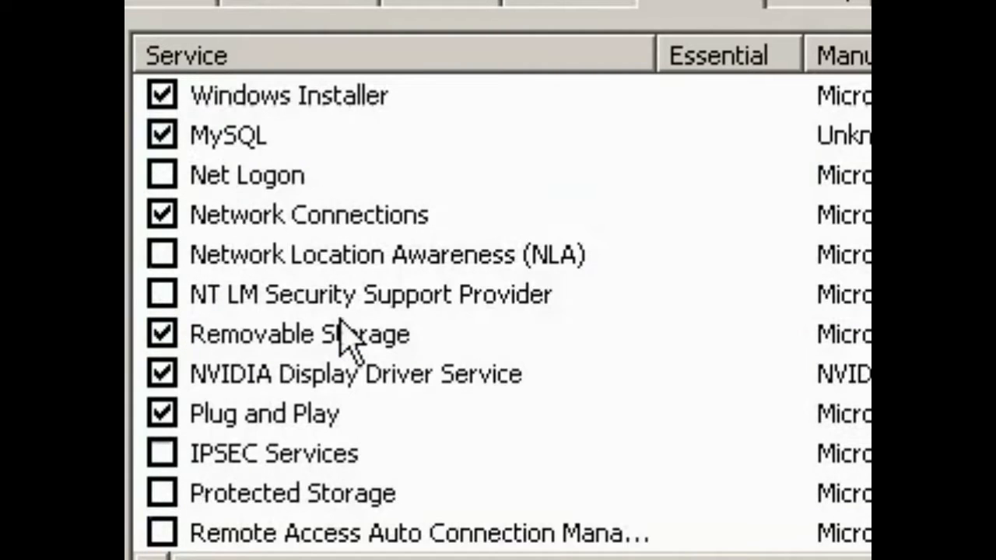
pyautogui.scroll(-2, 343, 337)
pyautogui.scroll(-8, 343, 337)
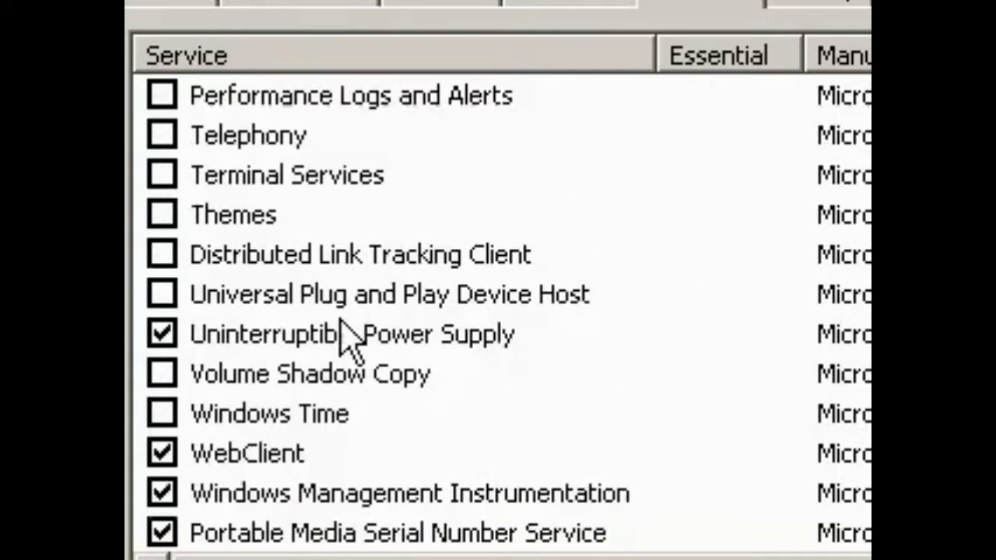
pyautogui.scroll(2, 343, 336)
pyautogui.scroll(-3, 262, 396)
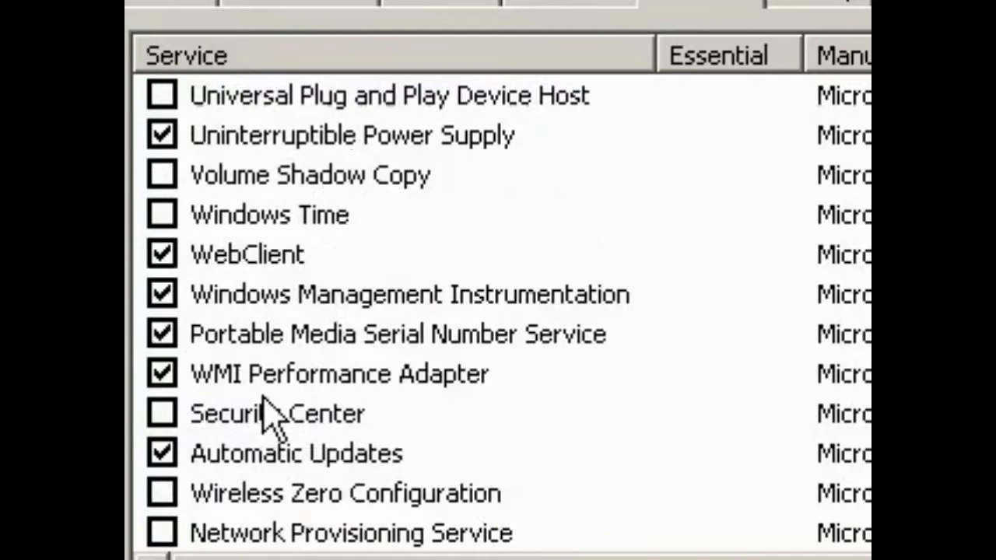
pyautogui.scroll(12, 265, 398)
pyautogui.scroll(3, 265, 413)
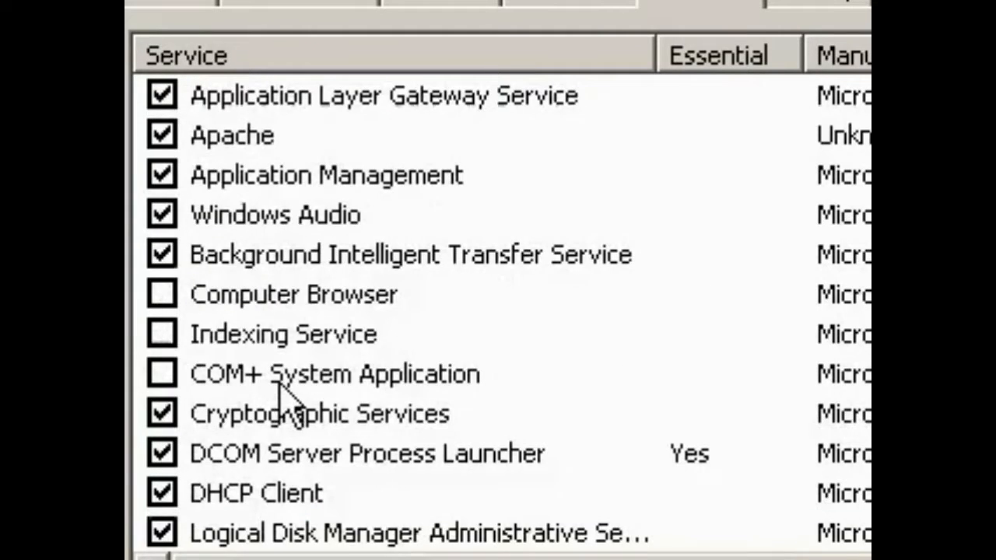